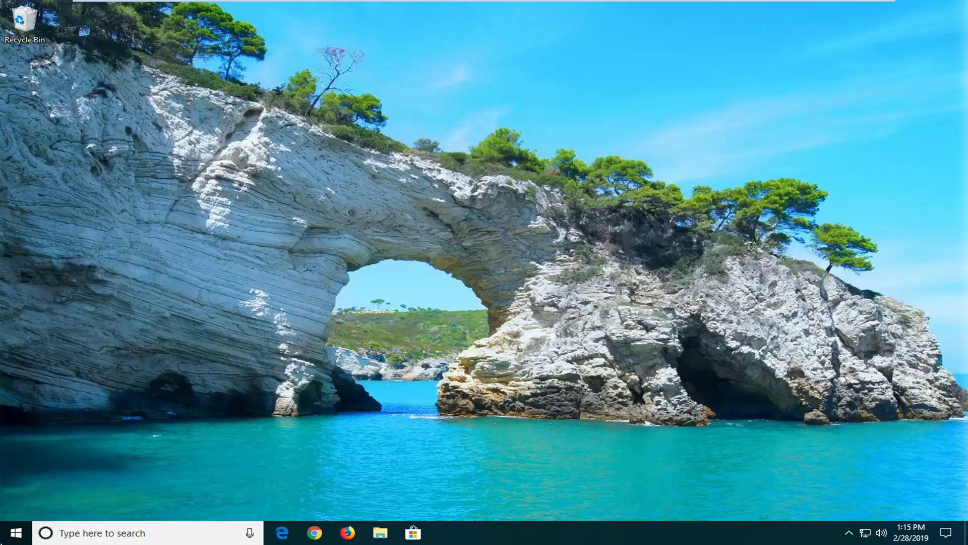
Search the Start menu for regedit and run Registry Editor as administrator, accepting the UAC prompt.
{"action": "left_click", "coordinate": [14, 534]}
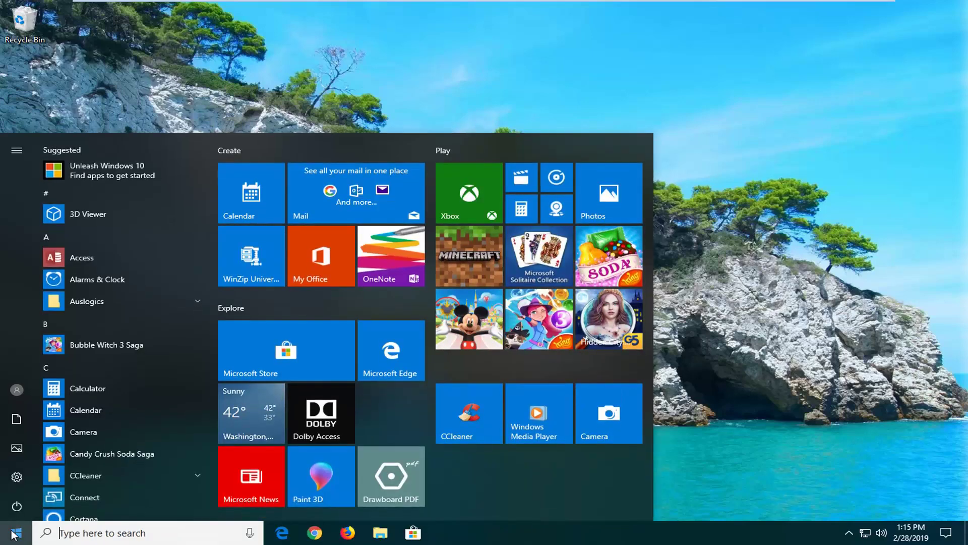
{"action": "type", "text": "r"}
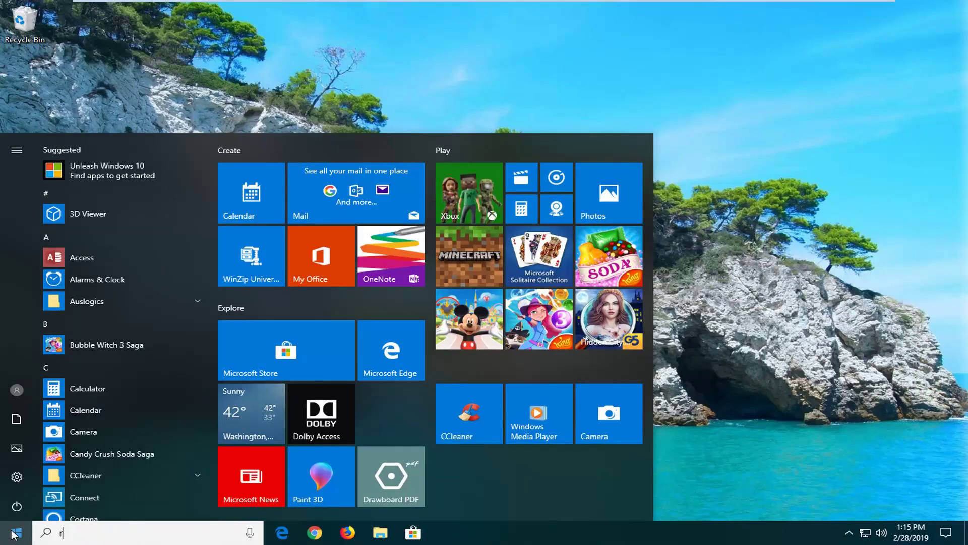
{"action": "type", "text": "egedit"}
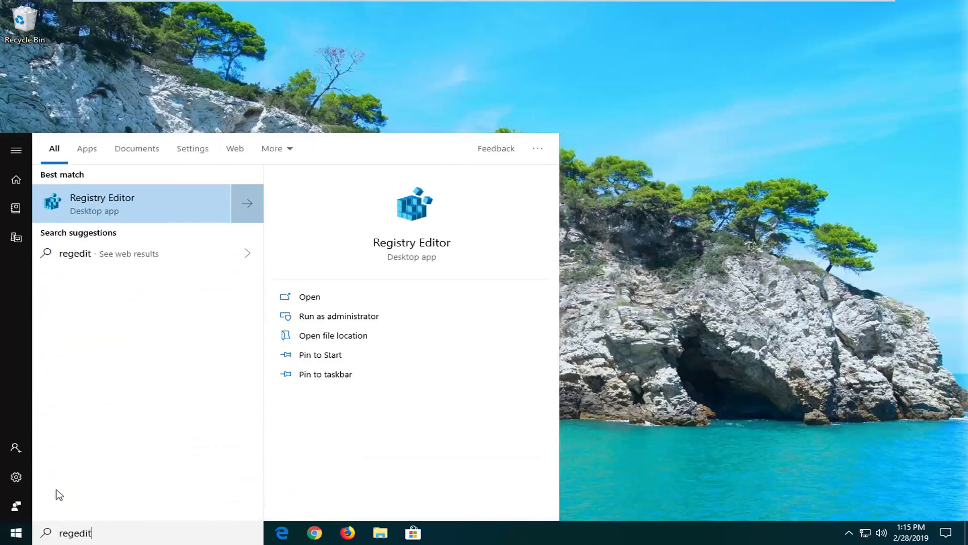
{"action": "left_click", "coordinate": [124, 201]}
{"action": "right_click", "coordinate": [124, 201]}
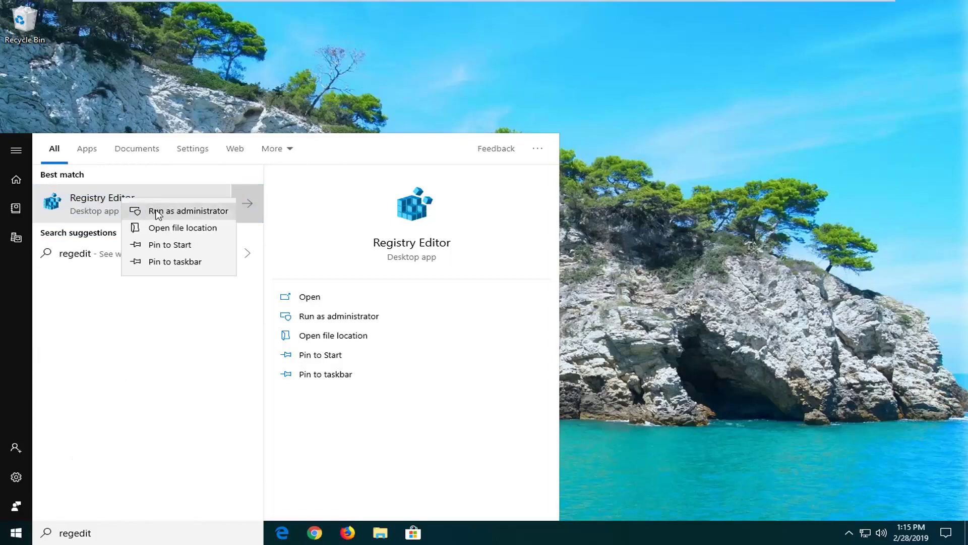
{"action": "left_click", "coordinate": [156, 212]}
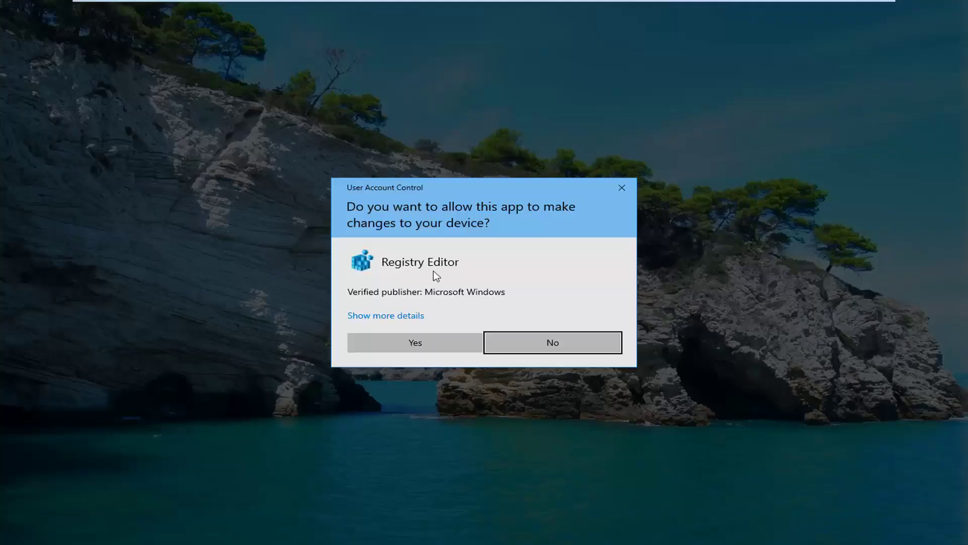
{"action": "left_click", "coordinate": [400, 348]}
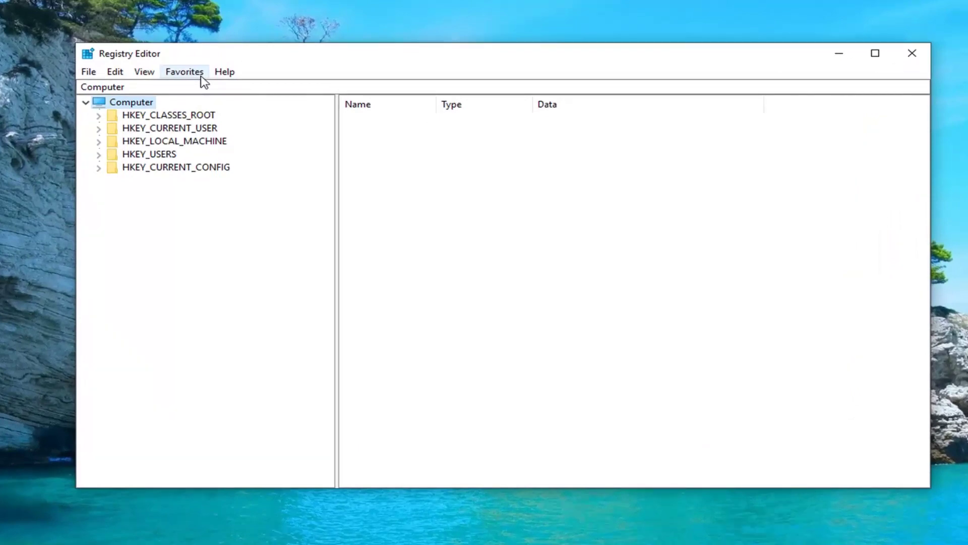
{"action": "left_click", "coordinate": [89, 73]}
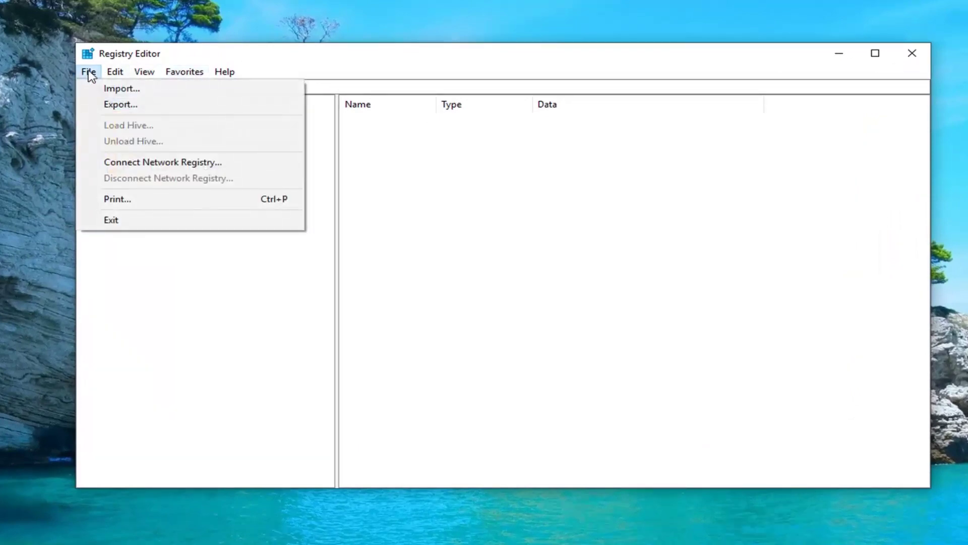
{"action": "left_click", "coordinate": [121, 103]}
{"action": "left_click", "coordinate": [329, 346]}
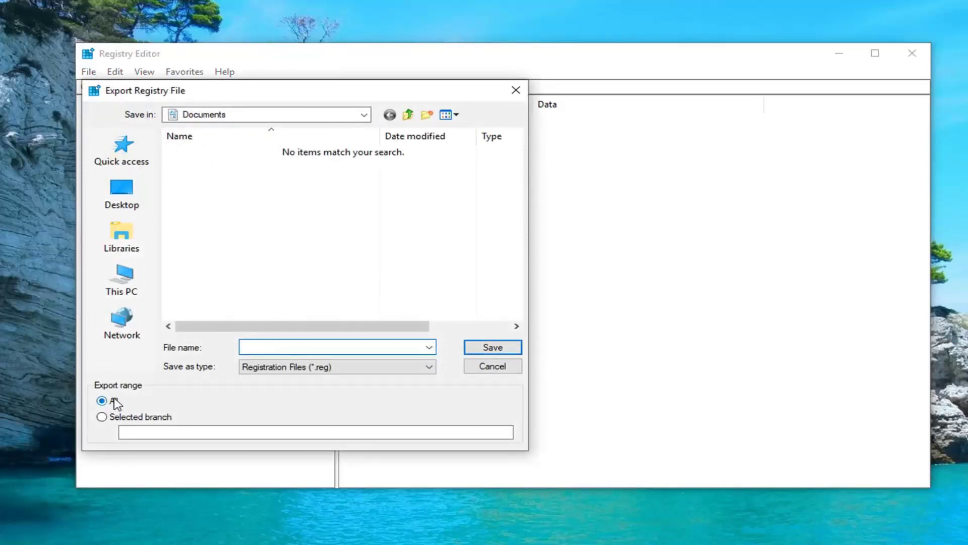
{"action": "left_click", "coordinate": [492, 371]}
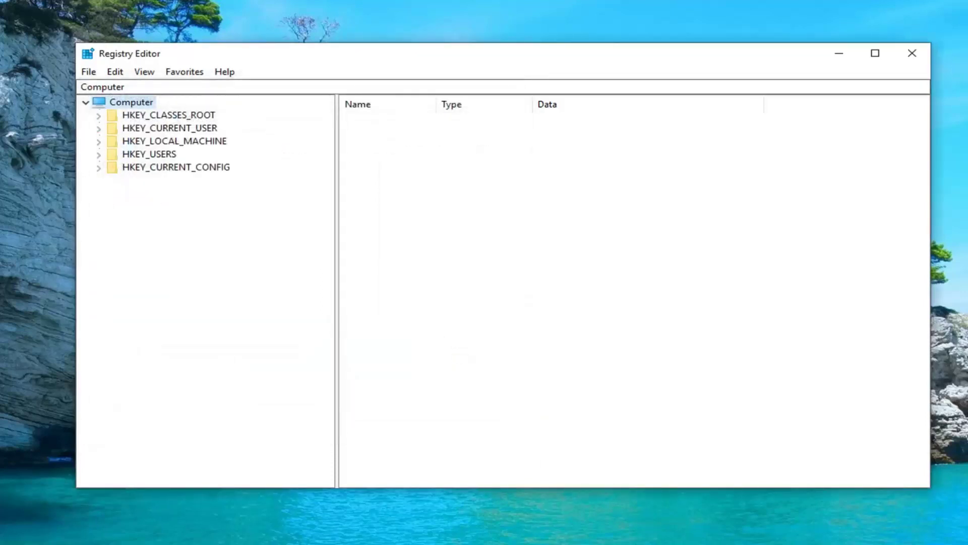
{"action": "left_click", "coordinate": [89, 71]}
{"action": "left_click", "coordinate": [110, 89]}
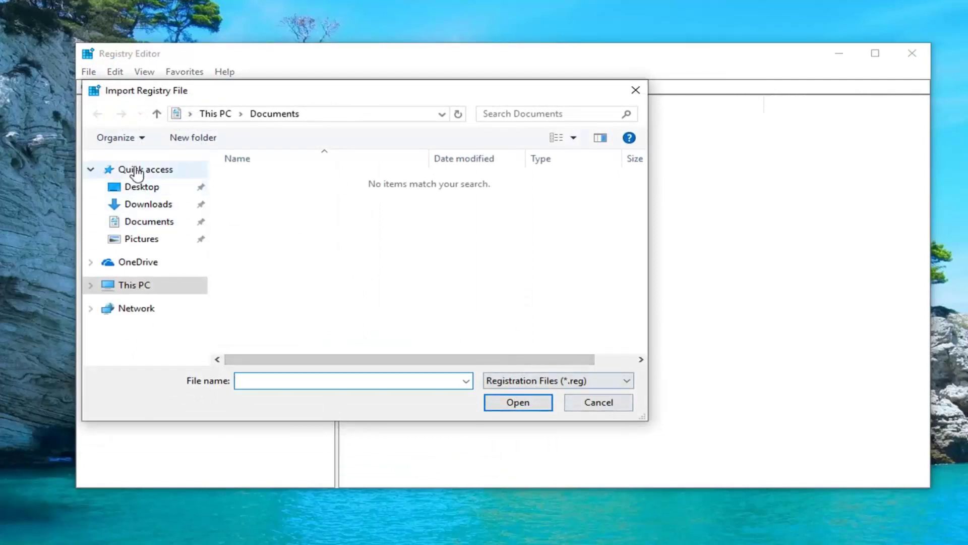
{"action": "left_click", "coordinate": [140, 187]}
{"action": "left_click", "coordinate": [598, 402]}
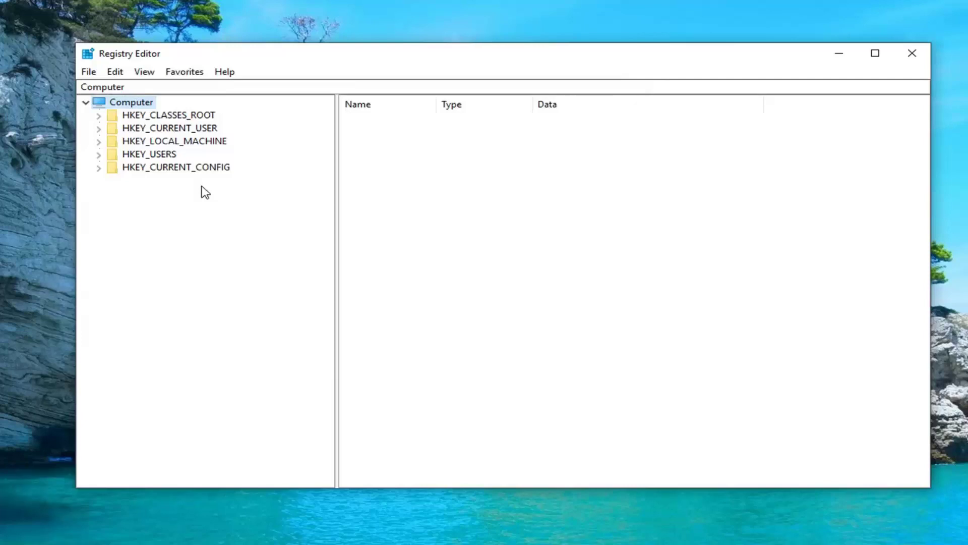
Expand HKEY_LOCAL_MACHINE > SYSTEM > CurrentControlSet > Services in the registry tree.
{"action": "left_click", "coordinate": [192, 141]}
{"action": "left_click", "coordinate": [100, 142]}
{"action": "left_click", "coordinate": [111, 220]}
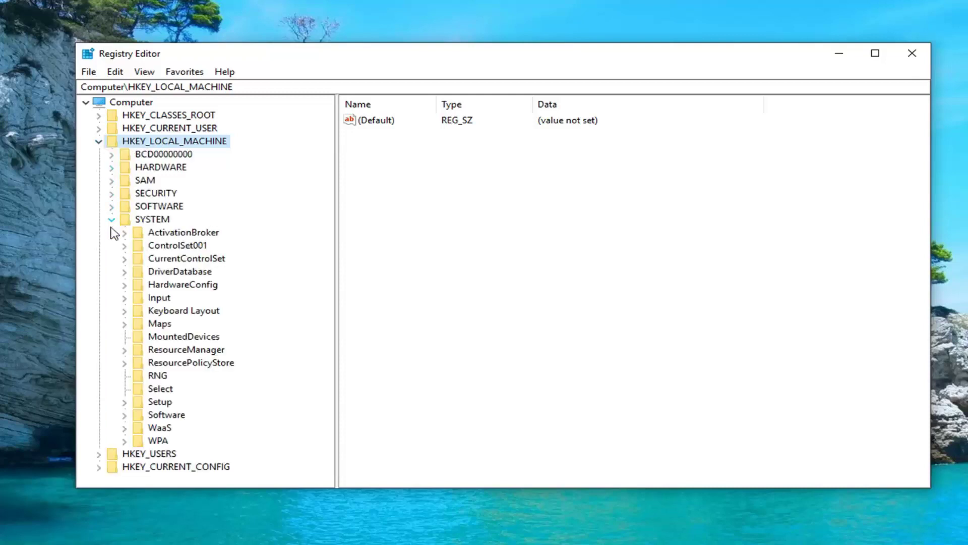
{"action": "left_click", "coordinate": [125, 259]}
{"action": "left_click", "coordinate": [137, 324]}
Scroll down to the Dhcp service key and expand it to show Configurations.
{"action": "scroll", "coordinate": [159, 298], "scroll_direction": "down", "scroll_amount": 3}
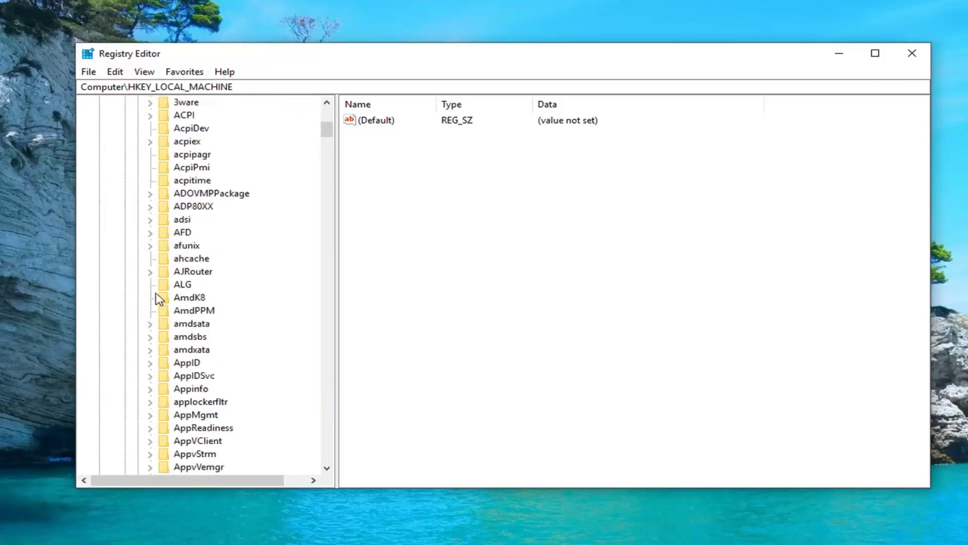
{"action": "scroll", "coordinate": [174, 290], "scroll_direction": "down", "scroll_amount": 17}
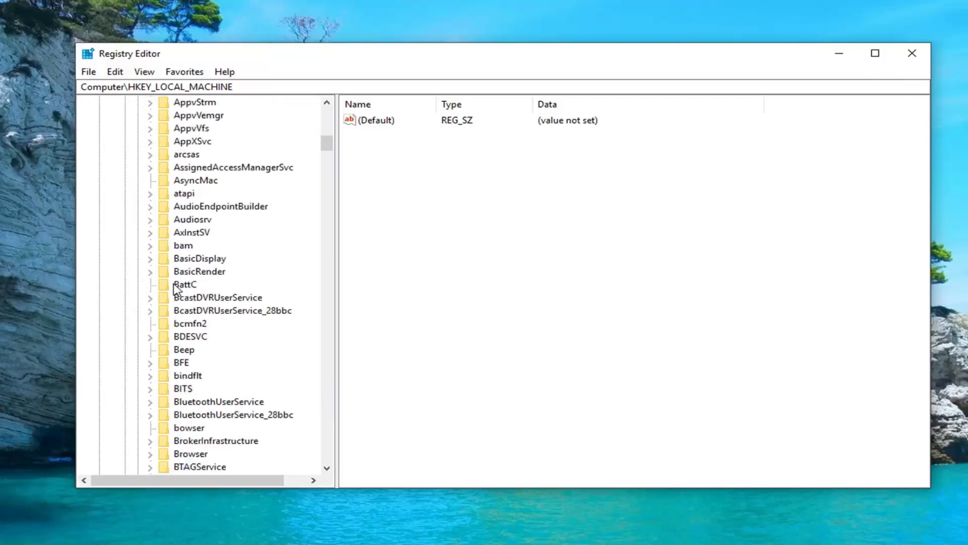
{"action": "scroll", "coordinate": [177, 289], "scroll_direction": "down", "scroll_amount": 13}
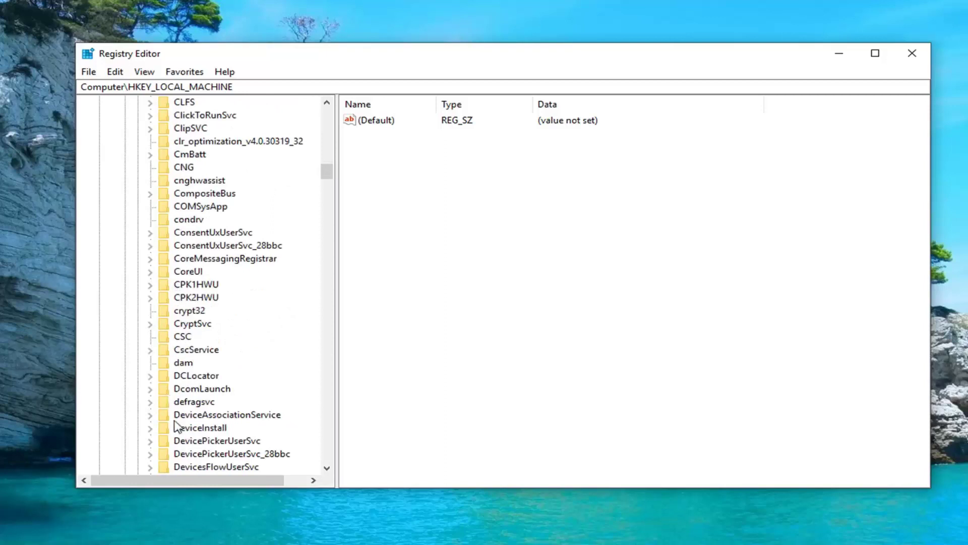
{"action": "left_click", "coordinate": [185, 402]}
{"action": "left_click", "coordinate": [149, 402]}
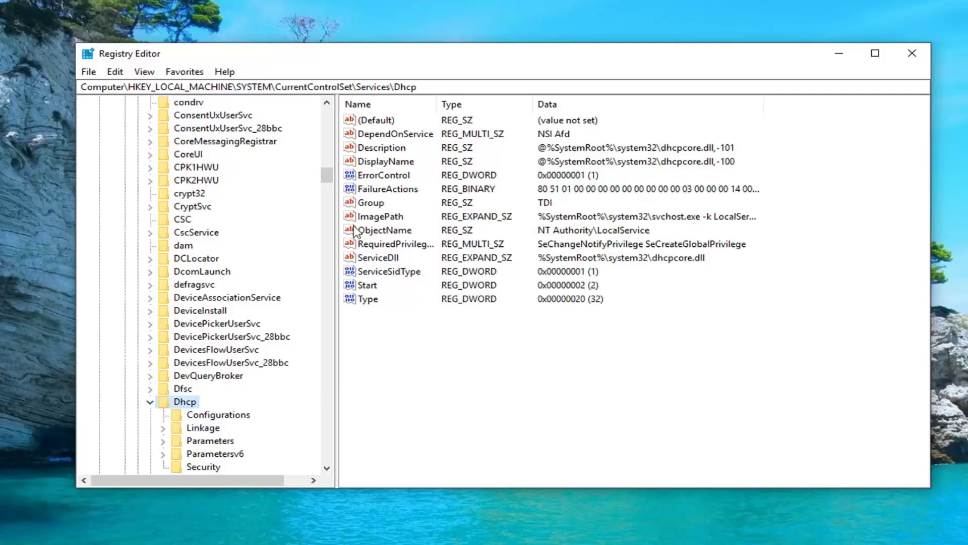
{"action": "scroll", "coordinate": [202, 388], "scroll_direction": "down", "scroll_amount": 3}
Open the Permissions dialog for the Configurations key and move it aside.
{"action": "right_click", "coordinate": [194, 299]}
{"action": "left_click", "coordinate": [254, 411]}
{"action": "left_click_drag", "start_coordinate": [237, 123], "coordinate": [601, 94]}
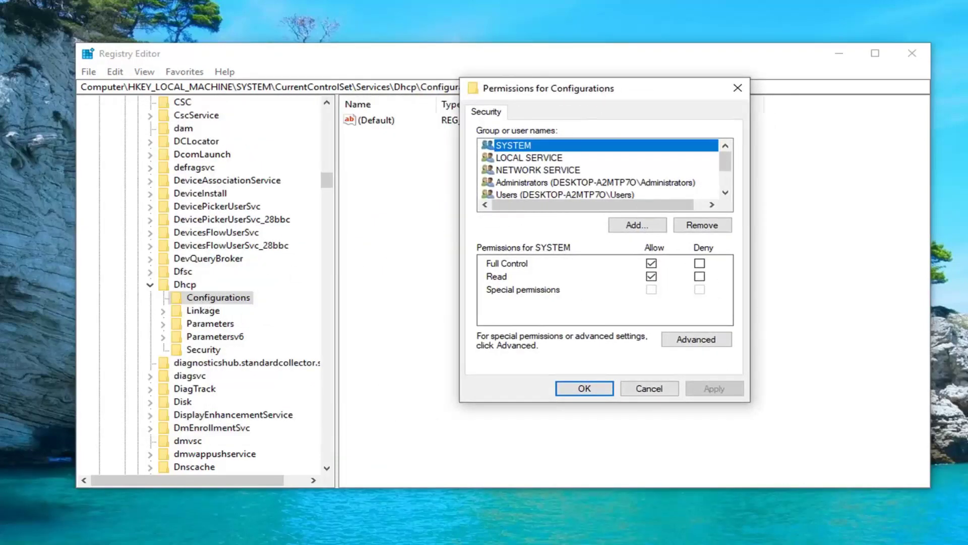
Select the Users group and tick Allow for Full Control.
{"action": "left_click", "coordinate": [502, 158]}
{"action": "scroll", "coordinate": [505, 171], "scroll_direction": "down", "scroll_amount": 1}
{"action": "left_click", "coordinate": [511, 158]}
{"action": "left_click", "coordinate": [516, 145]}
{"action": "left_click", "coordinate": [540, 157]}
{"action": "left_click", "coordinate": [651, 262]}
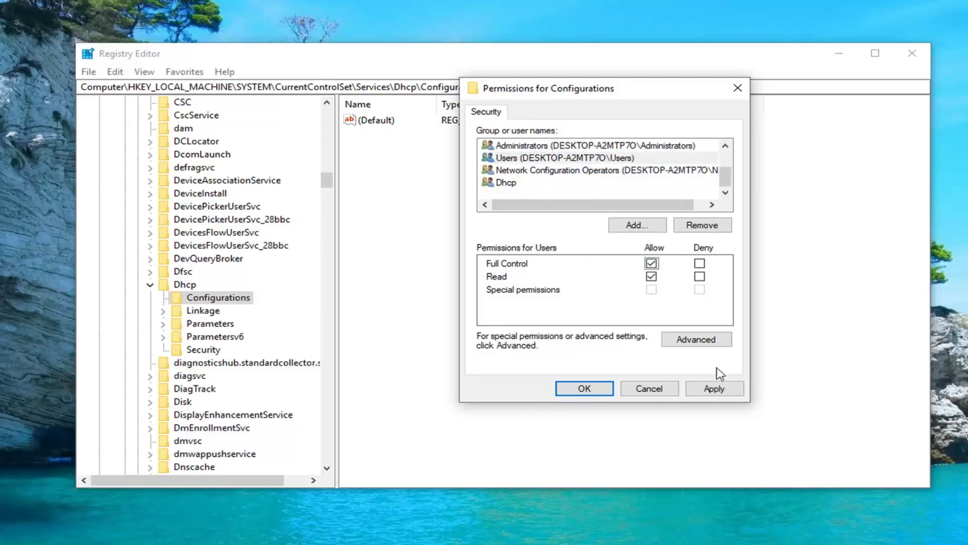
{"action": "scroll", "coordinate": [612, 164], "scroll_direction": "up", "scroll_amount": 1}
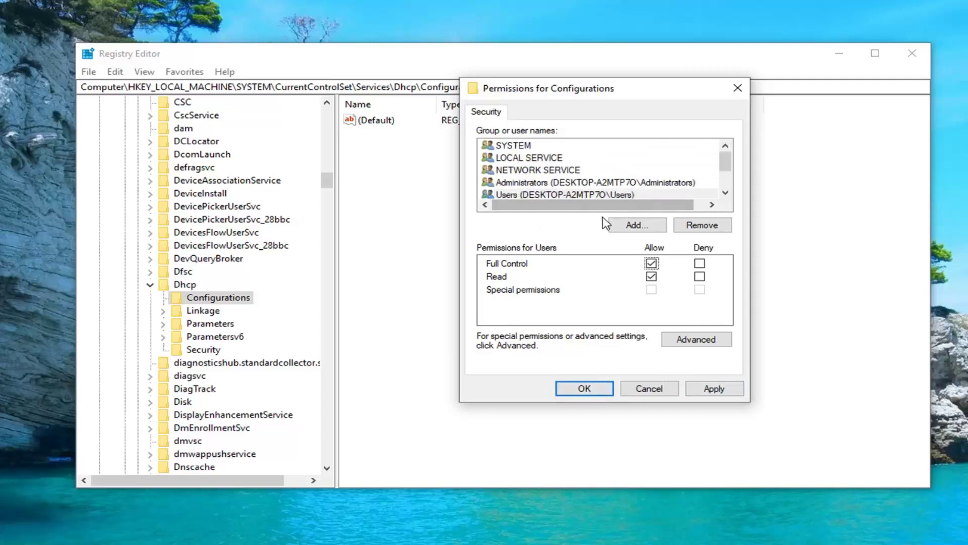
Add the local user account to the permissions list, verifying the name with Check Names.
{"action": "left_click", "coordinate": [642, 227]}
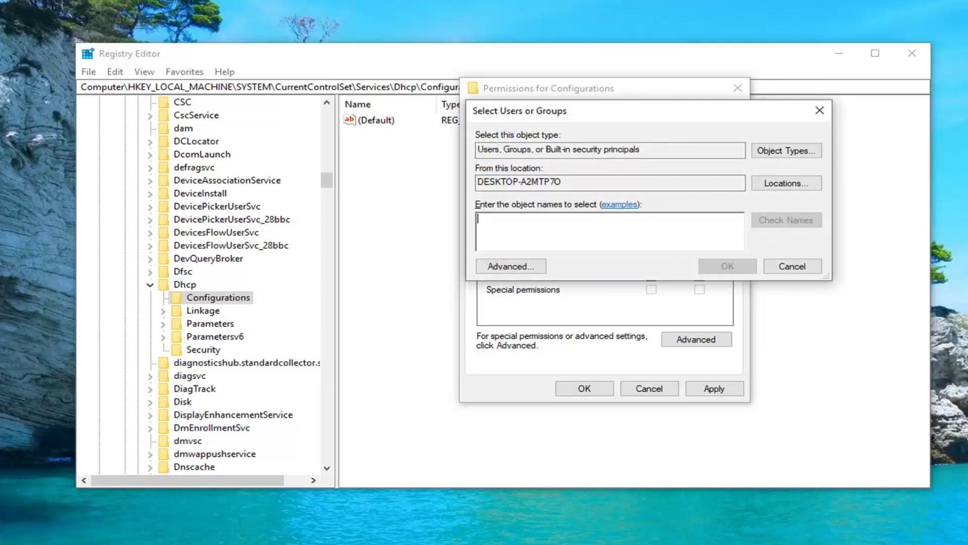
{"action": "type", "text": "MD"}
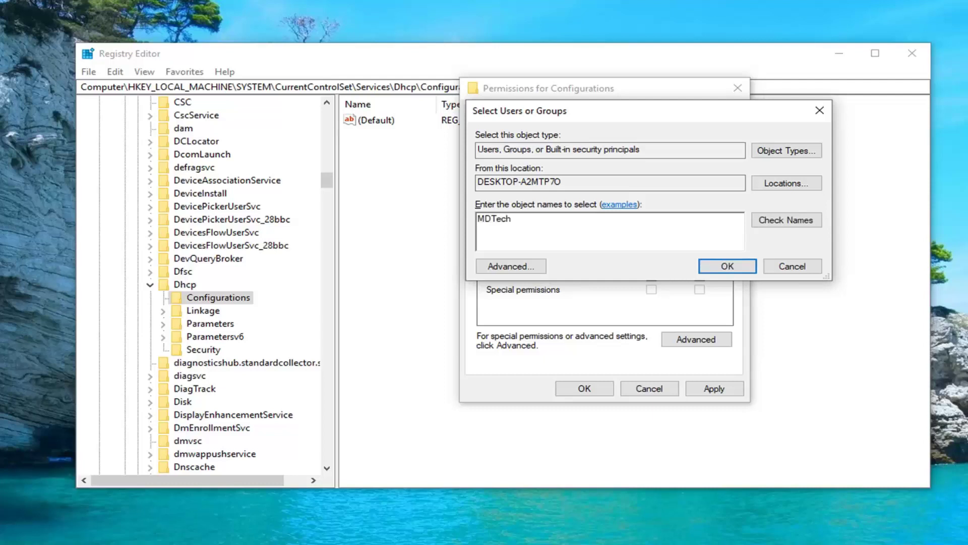
{"action": "type", "text": "Tech"}
{"action": "left_click", "coordinate": [800, 219]}
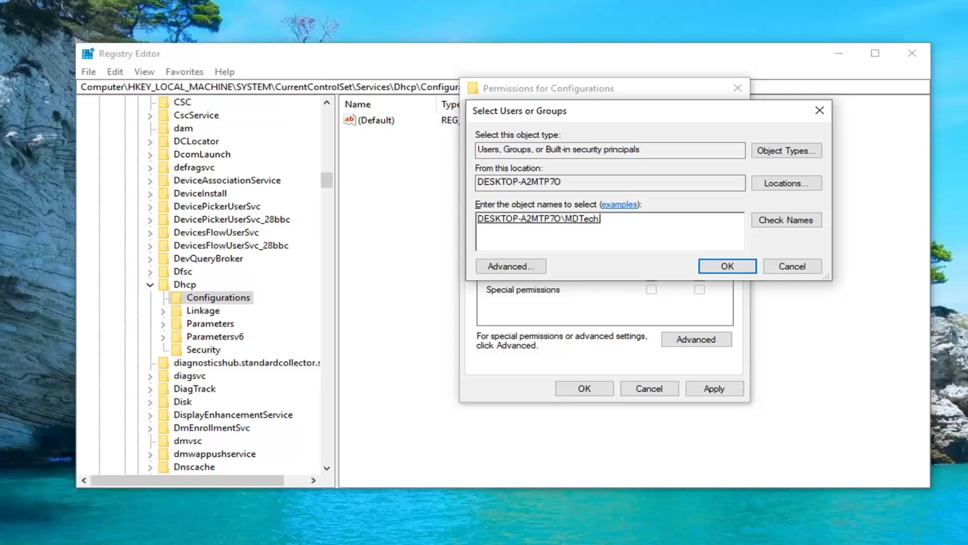
{"action": "left_click", "coordinate": [726, 266]}
Allow Full Control for the newly added user, then apply and confirm the permissions.
{"action": "left_click", "coordinate": [523, 184]}
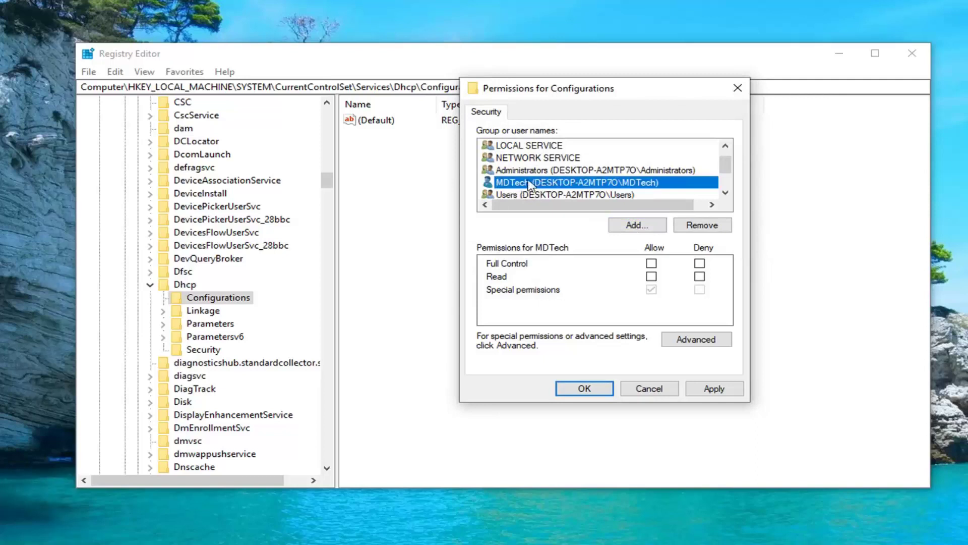
{"action": "left_click", "coordinate": [651, 262]}
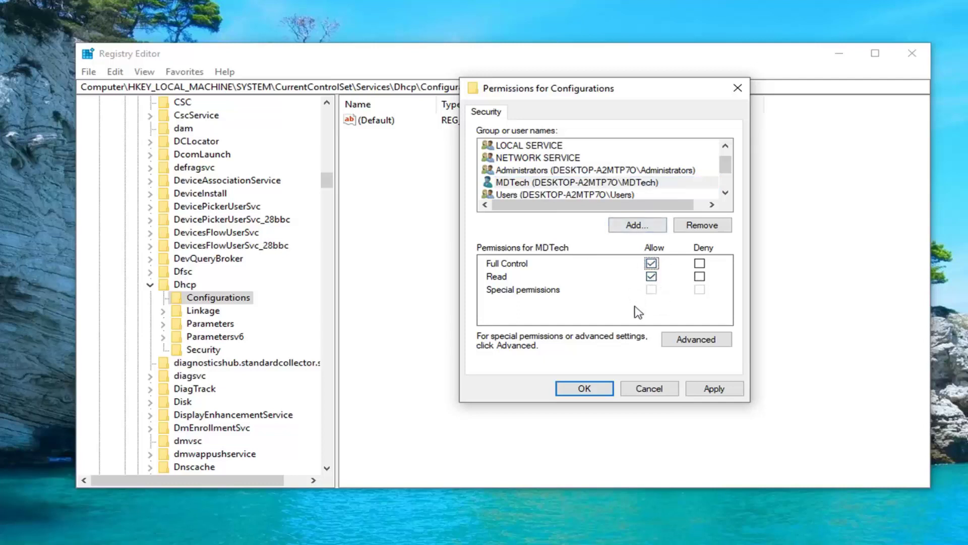
{"action": "left_click", "coordinate": [713, 389]}
{"action": "left_click", "coordinate": [584, 388]}
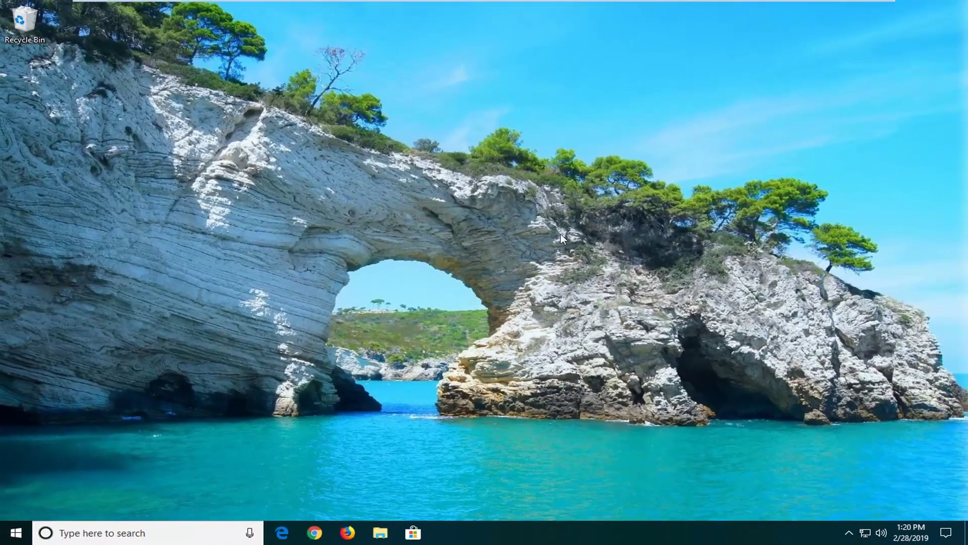
Search the Start menu for services and run the Services console as administrator.
{"action": "left_click", "coordinate": [13, 535]}
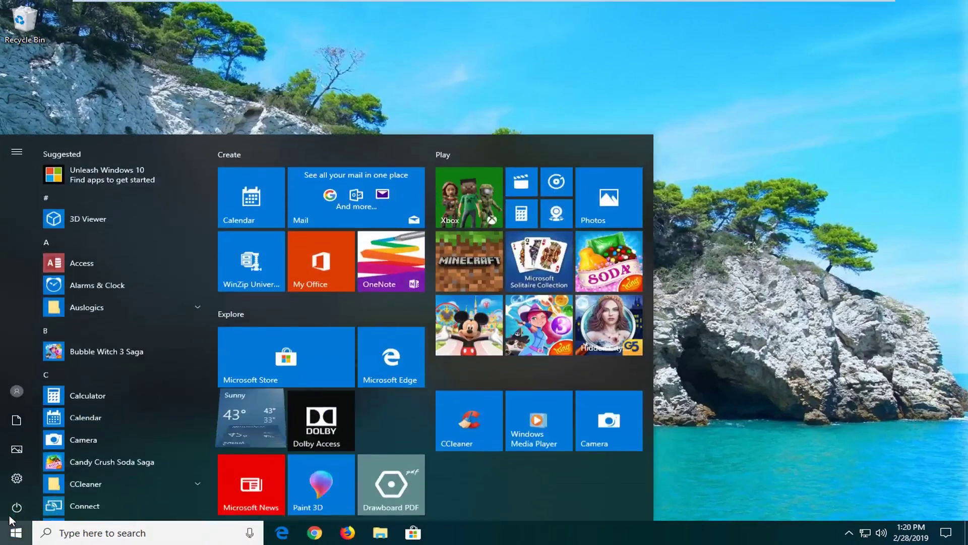
{"action": "type", "text": "s"}
{"action": "key", "text": "BackSpace"}
{"action": "key", "text": "BackSpace"}
{"action": "key", "text": "BackSpace"}
{"action": "type", "text": "ices"}
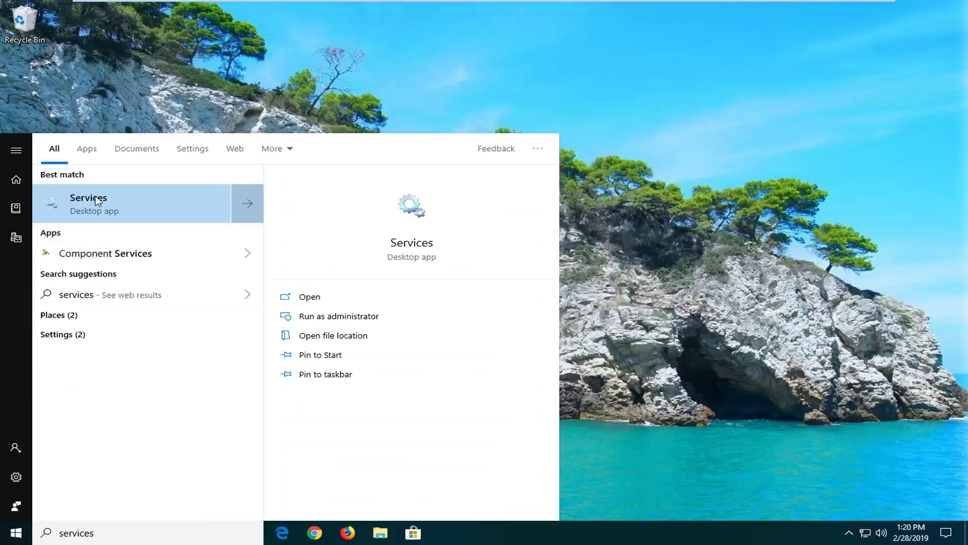
{"action": "right_click", "coordinate": [97, 199]}
{"action": "left_click", "coordinate": [145, 210]}
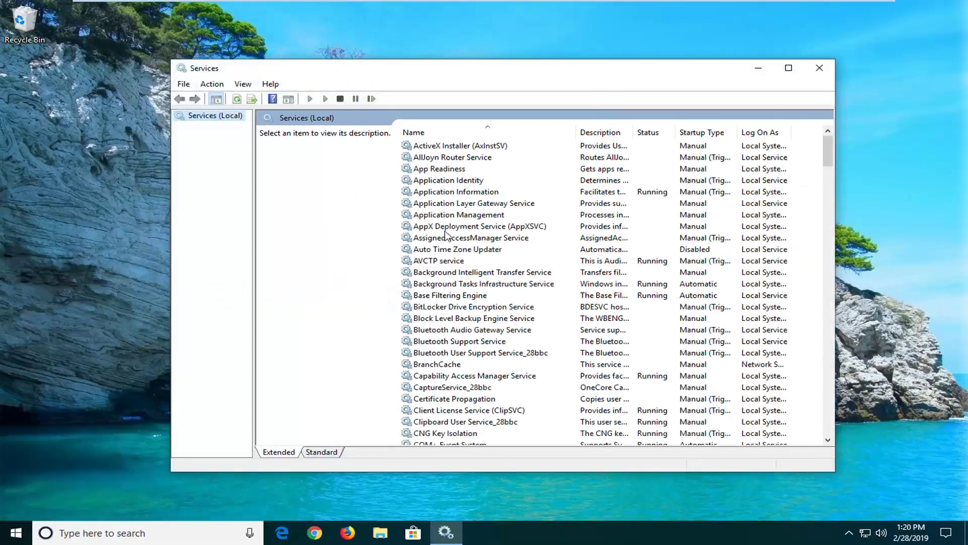
Find the DHCP Client service and open its properties.
{"action": "scroll", "coordinate": [484, 307], "scroll_direction": "down", "scroll_amount": 8}
{"action": "scroll", "coordinate": [443, 401], "scroll_direction": "down", "scroll_amount": 1}
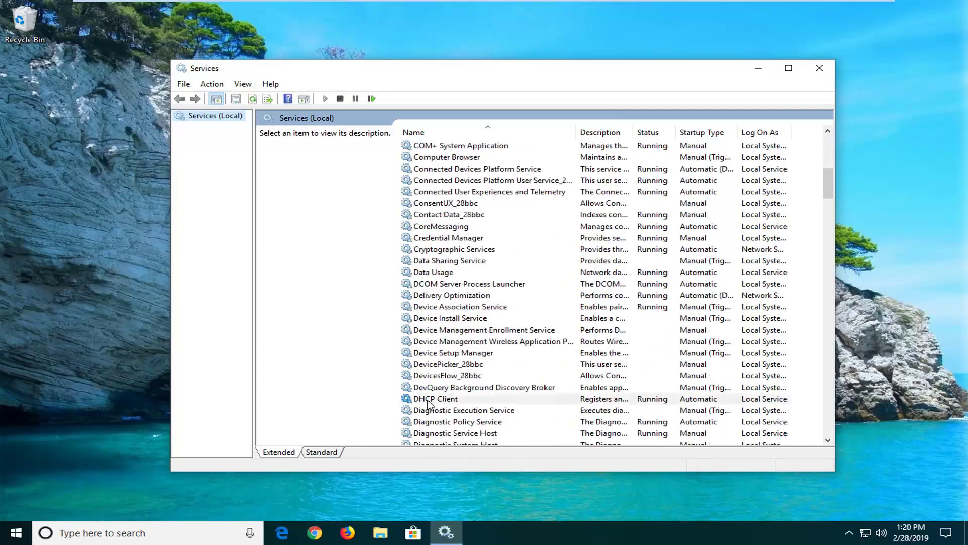
{"action": "left_click", "coordinate": [429, 399]}
{"action": "double_click", "coordinate": [429, 400]}
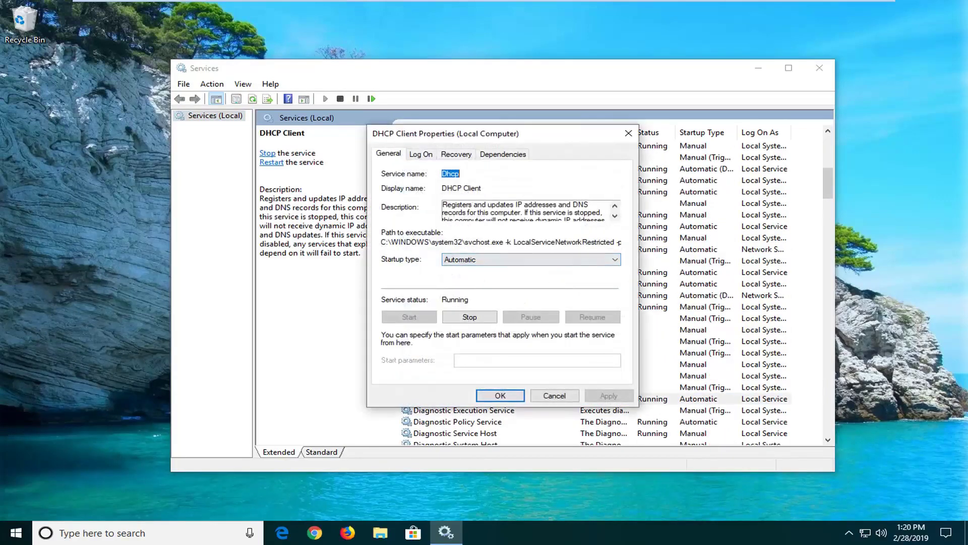
Keep DHCP Client's startup type at Automatic, confirm, and close the Services console.
{"action": "left_click", "coordinate": [456, 259]}
{"action": "left_click", "coordinate": [453, 279]}
{"action": "left_click", "coordinate": [492, 396]}
{"action": "left_click", "coordinate": [822, 68]}
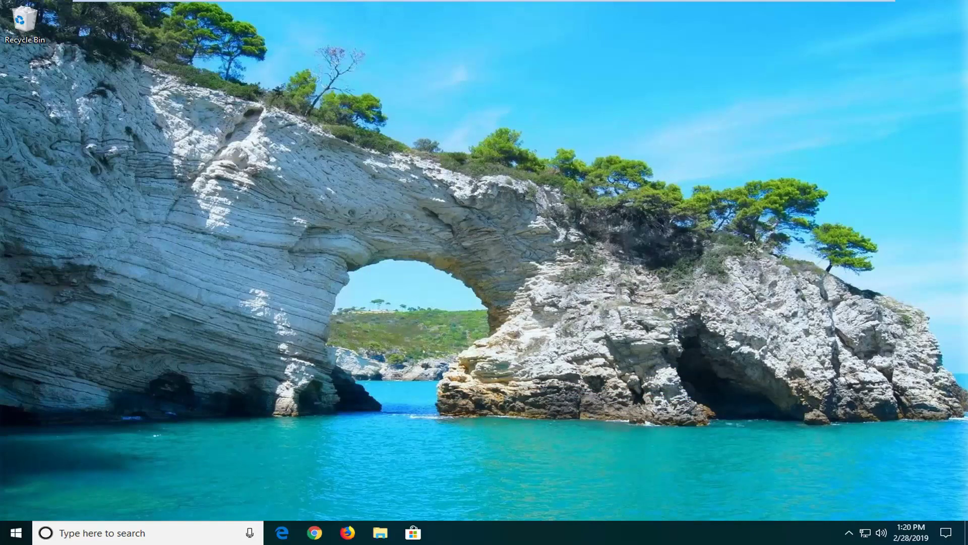